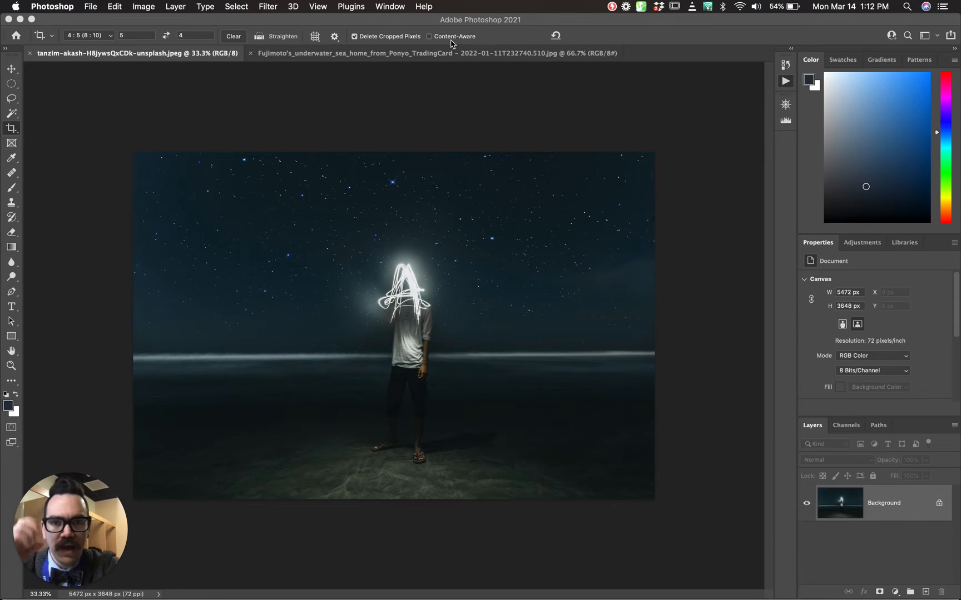
- Show the saved actions and look over the contents of the cropping set
{"action": "key", "text": "alt+F9"}
{"action": "left_click", "coordinate": [394, 8]}
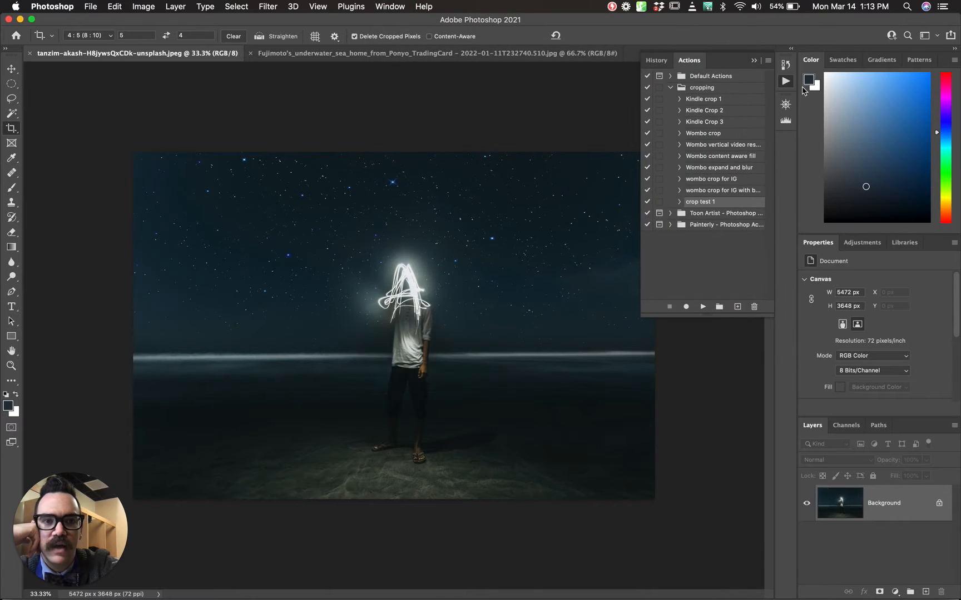
{"action": "left_click", "coordinate": [785, 81]}
{"action": "left_click", "coordinate": [785, 81]}
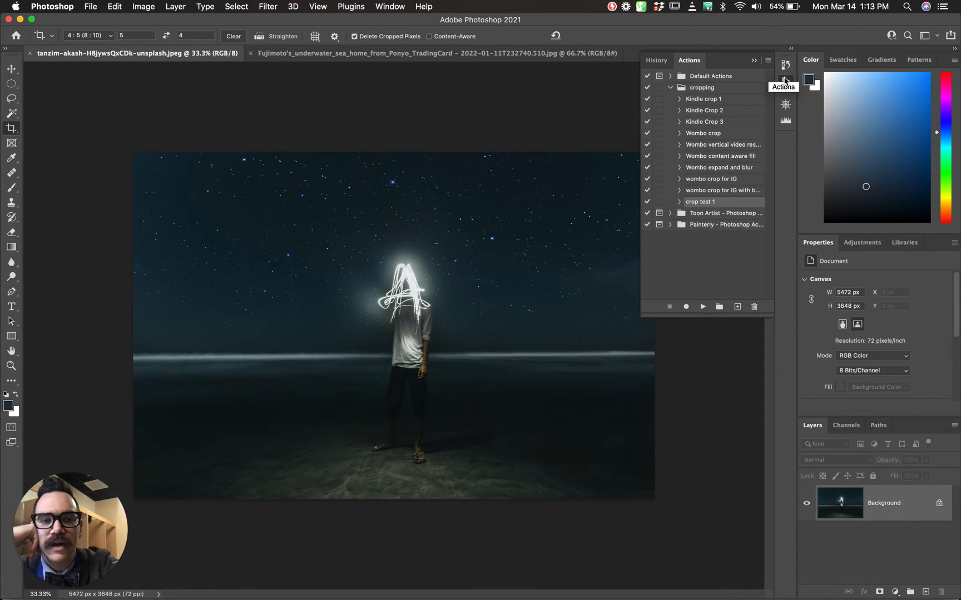
{"action": "left_click", "coordinate": [670, 88]}
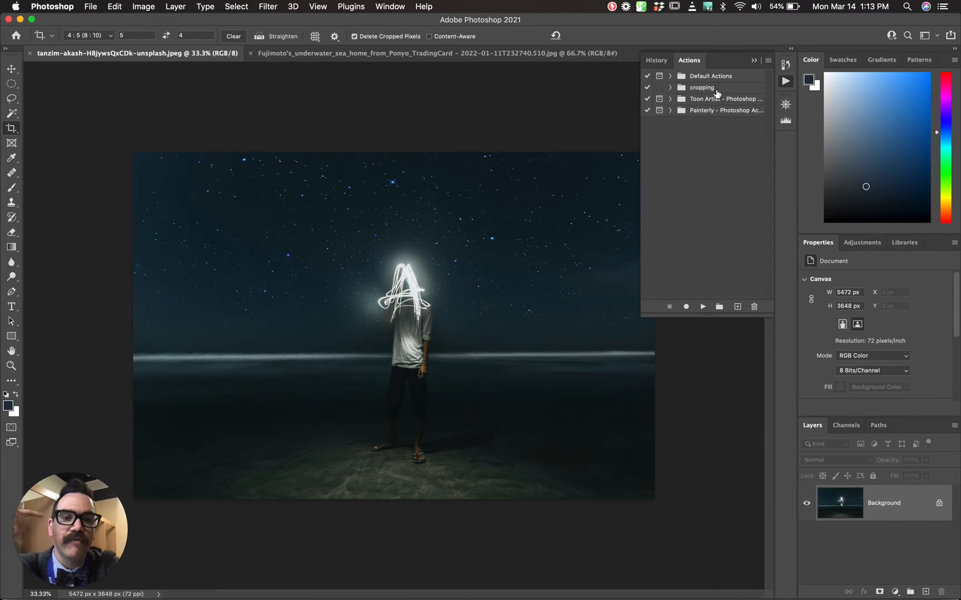
{"action": "left_click", "coordinate": [671, 87]}
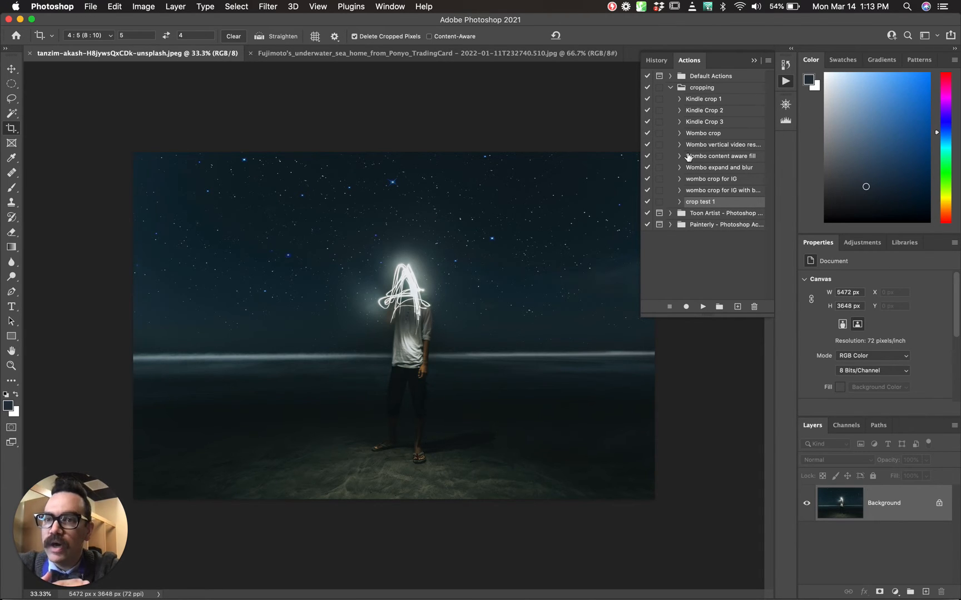
- Create an action named "test crop 2" in the cropping set and start recording it
{"action": "left_click", "coordinate": [695, 88]}
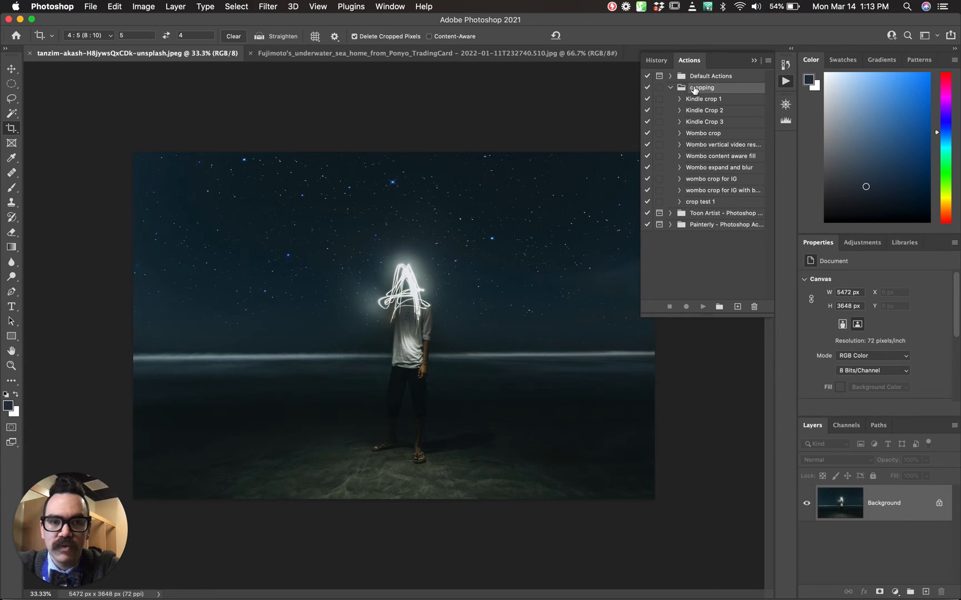
{"action": "left_click", "coordinate": [738, 308]}
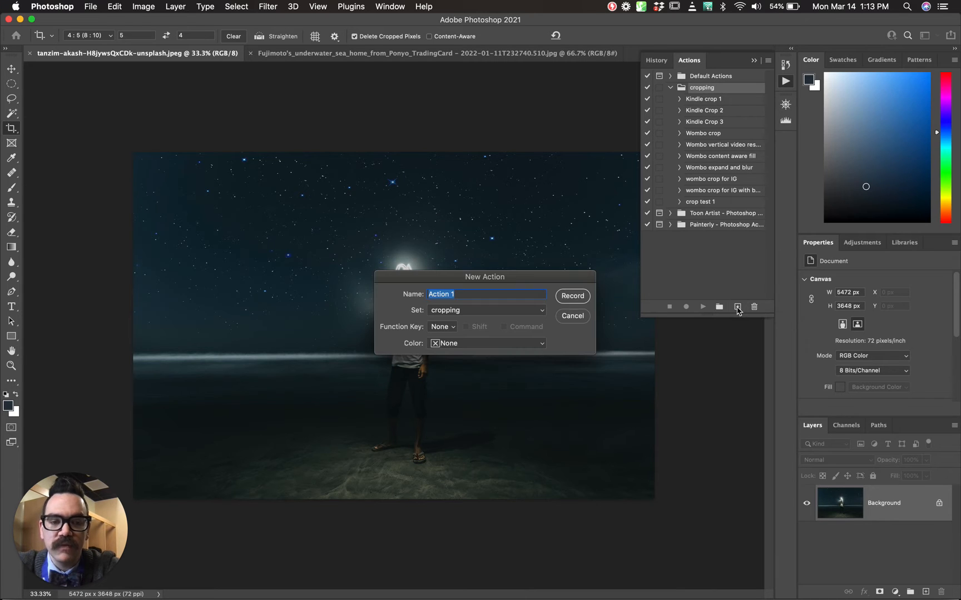
{"action": "type", "text": "test"}
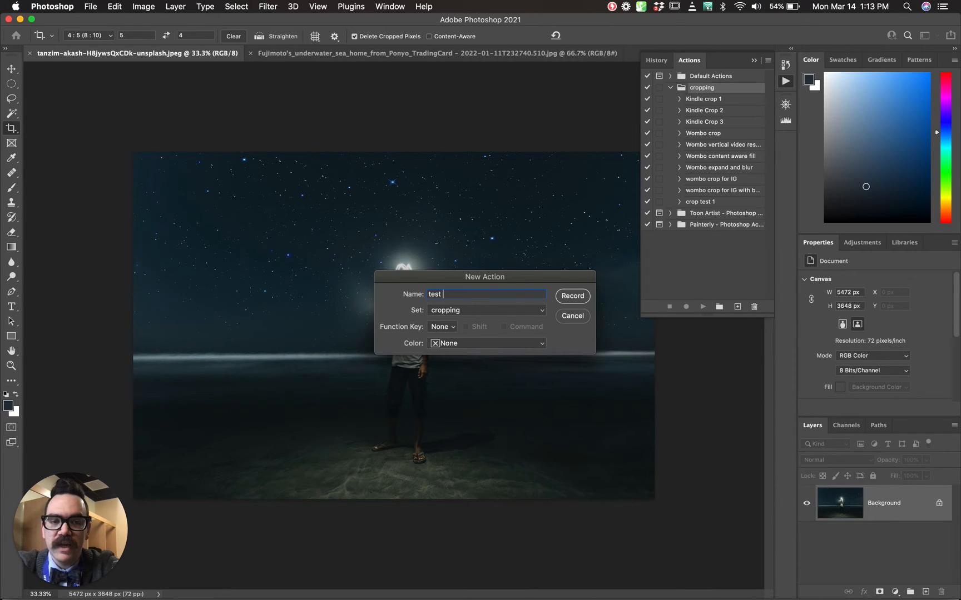
{"action": "type", "text": " crop 2"}
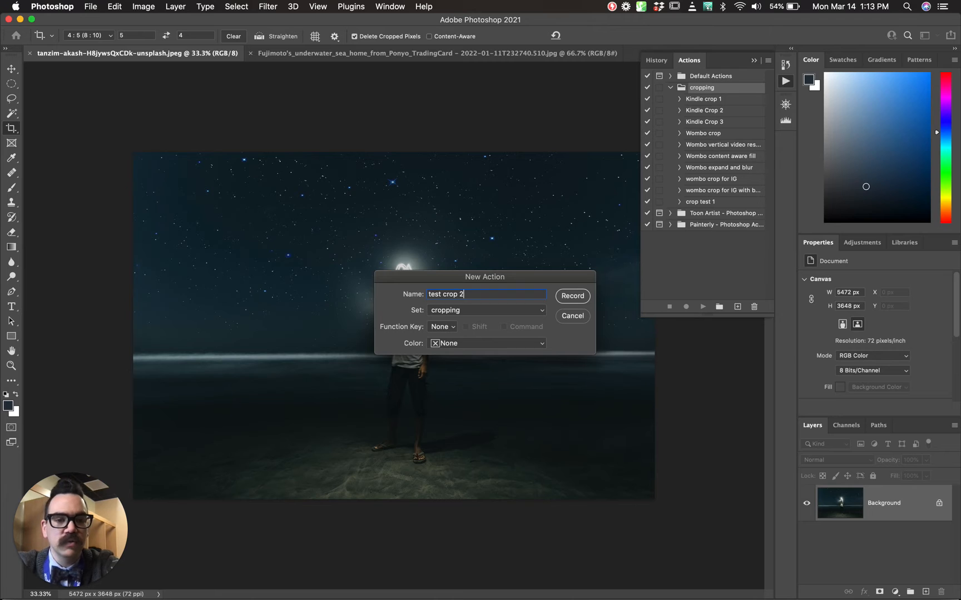
{"action": "key", "text": "Return"}
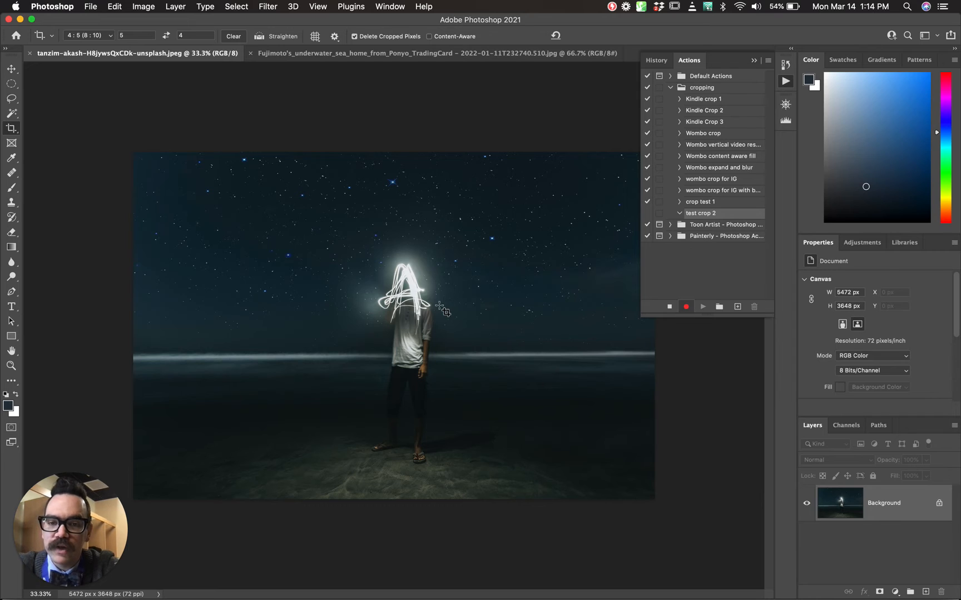
- Crop the image around the glowing-headed figure to about 2719 by 2175 px at the 5:4 ratio and stop recording the action
{"action": "left_click_drag", "start_coordinate": [281, 209], "coordinate": [547, 417]}
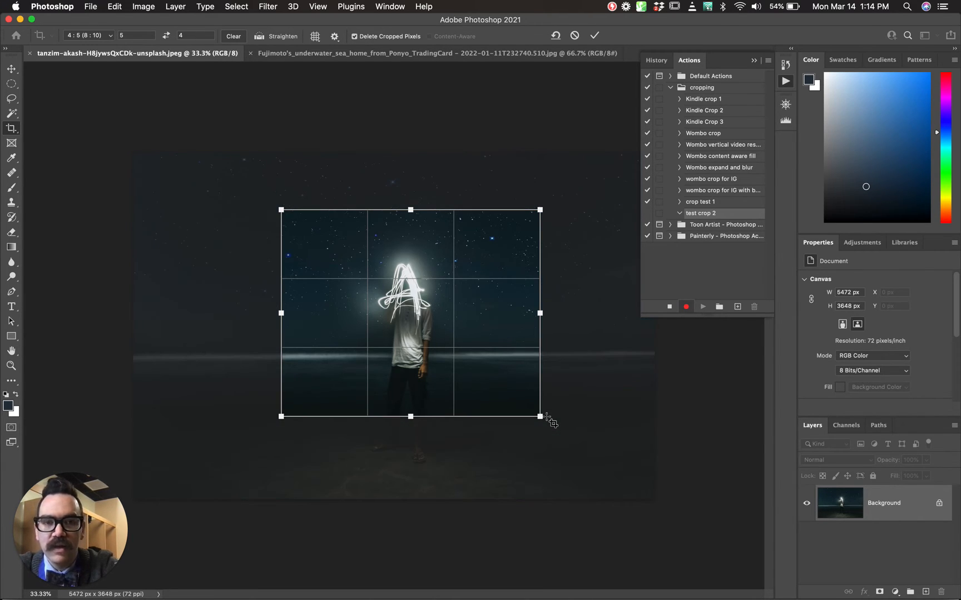
{"action": "left_click", "coordinate": [595, 36]}
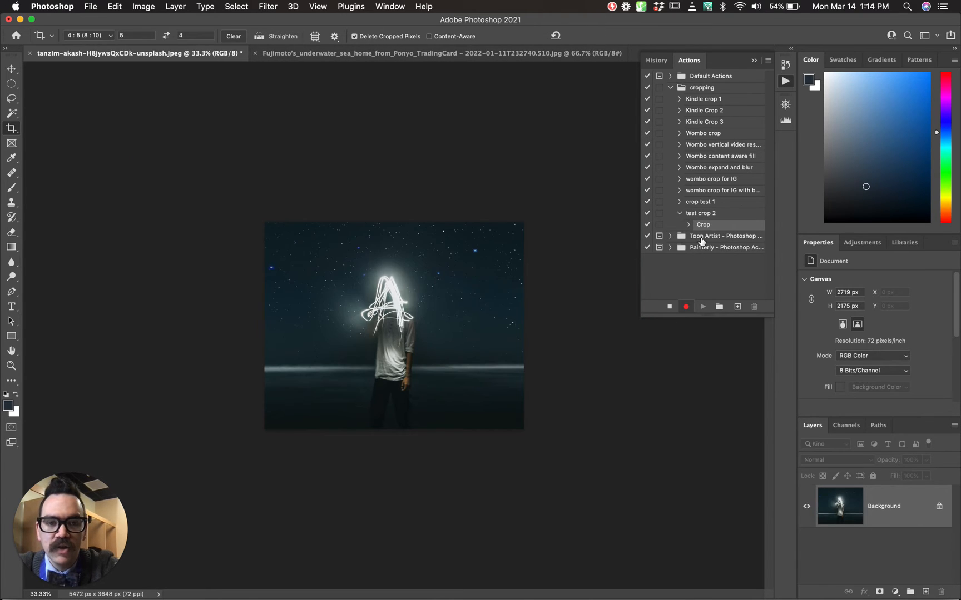
{"action": "left_click", "coordinate": [669, 307]}
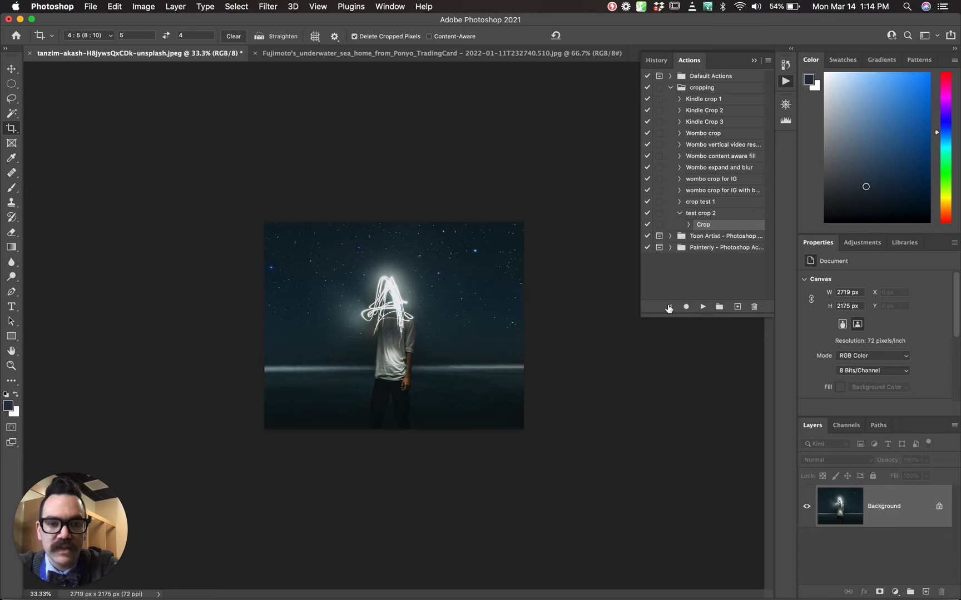
{"action": "left_click", "coordinate": [688, 225]}
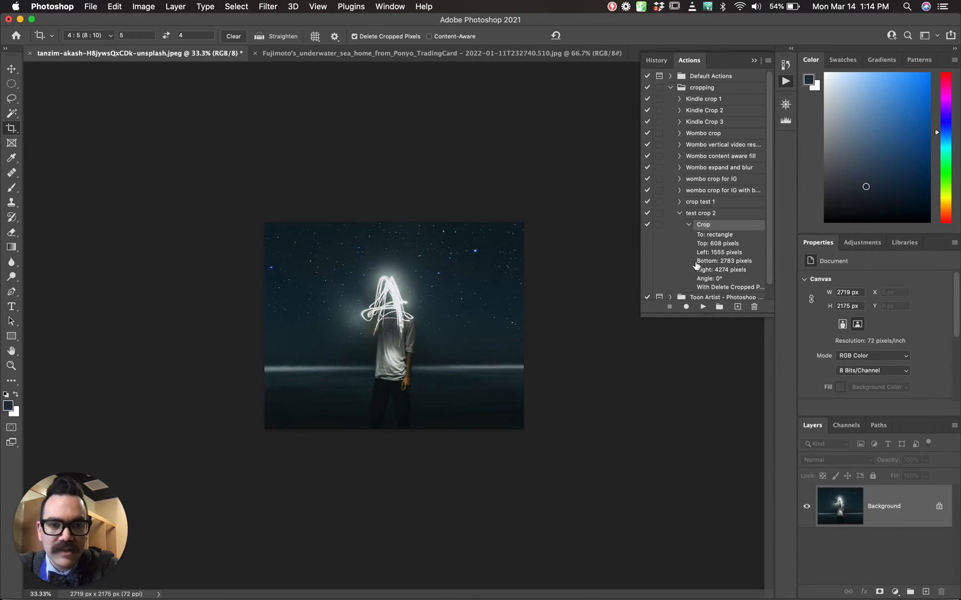
{"action": "left_click", "coordinate": [688, 225]}
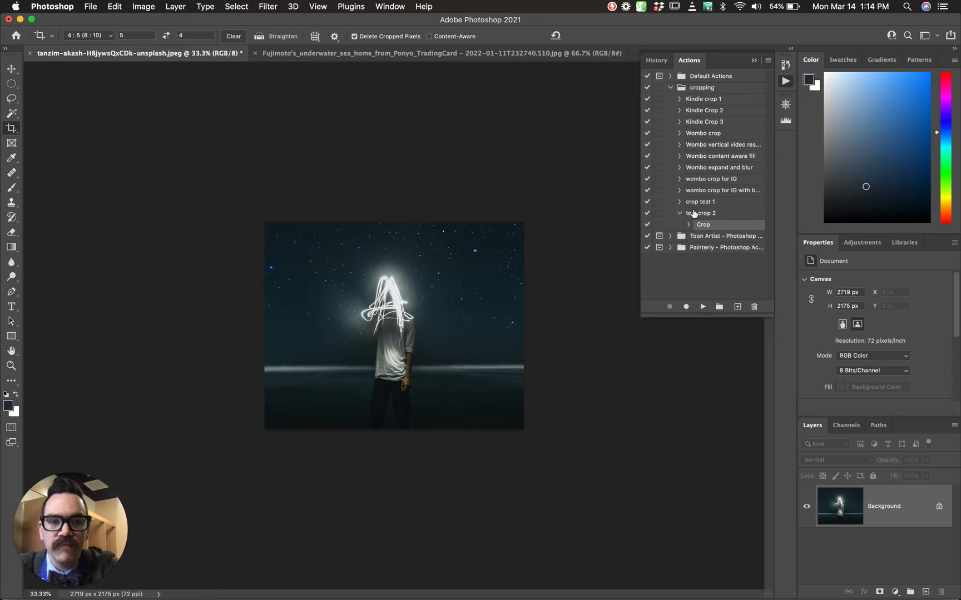
- Restore the night photo to its opening history snapshot and play the "test crop 2" action on it
{"action": "left_click", "coordinate": [656, 60]}
{"action": "left_click", "coordinate": [691, 79]}
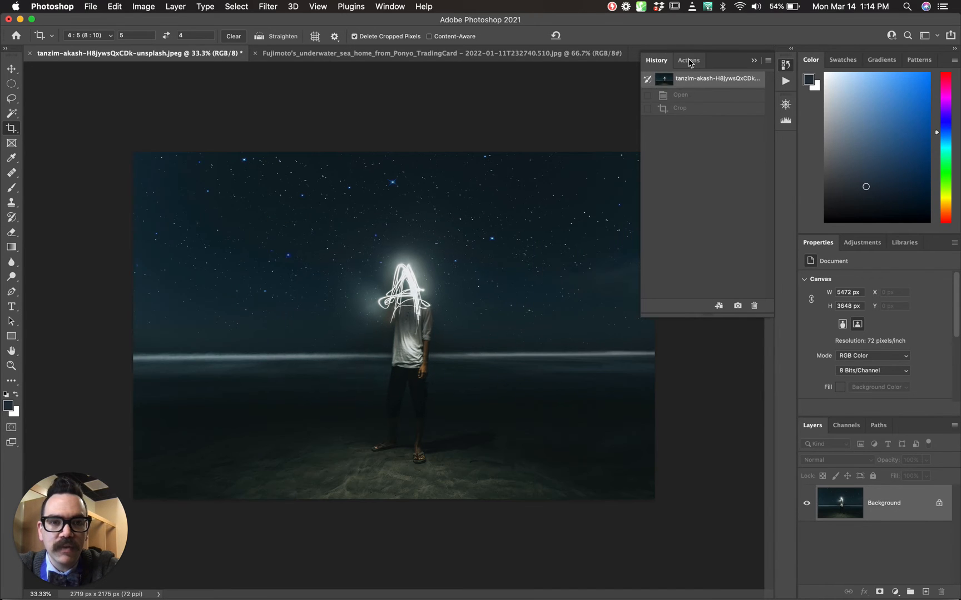
{"action": "left_click", "coordinate": [688, 61]}
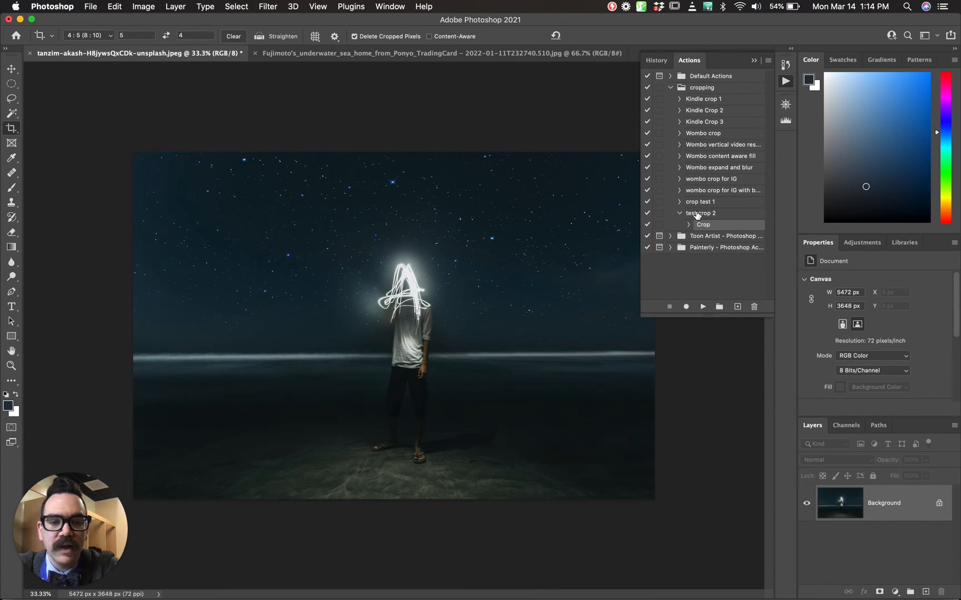
{"action": "left_click", "coordinate": [696, 214]}
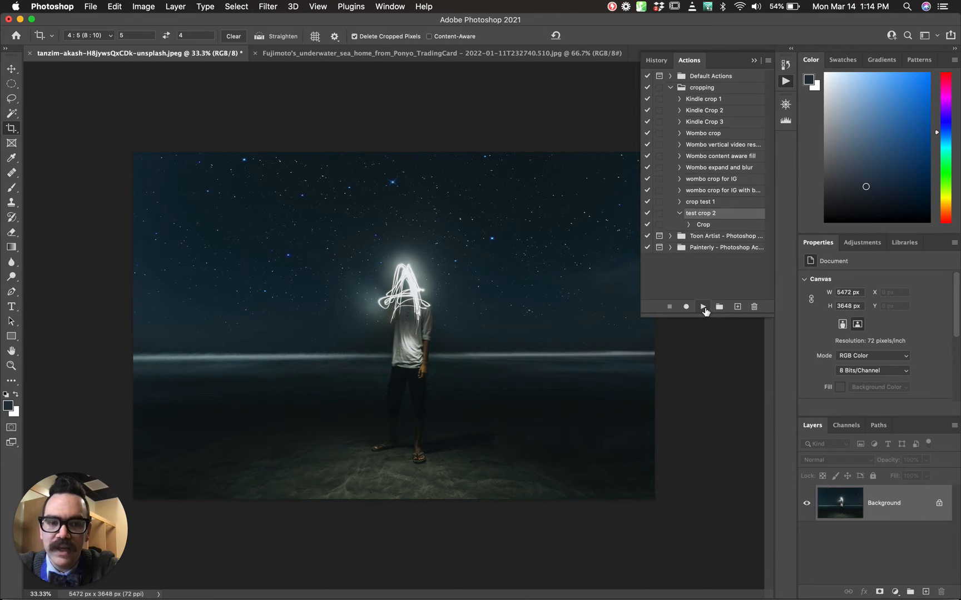
{"action": "left_click", "coordinate": [703, 307]}
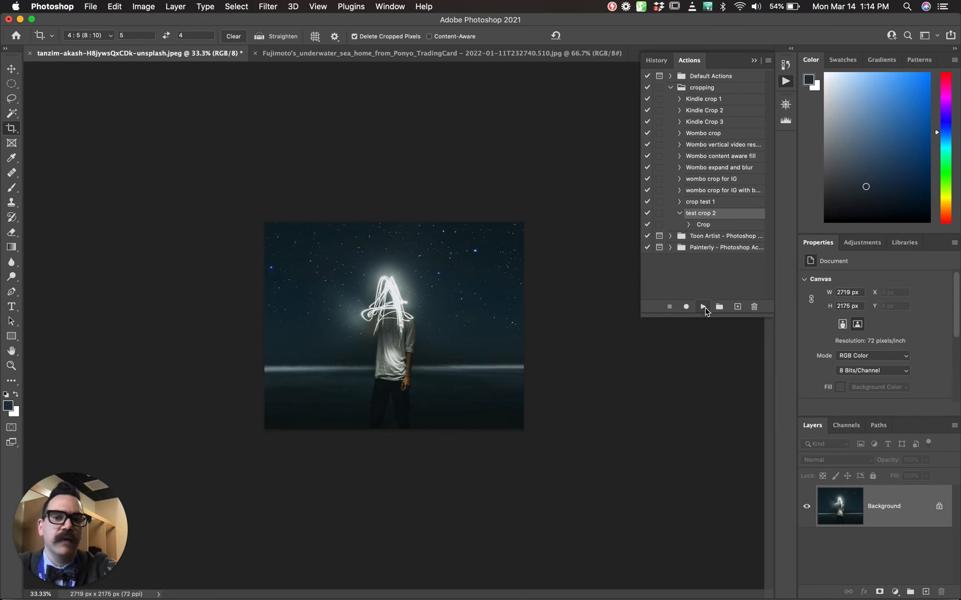
- Switch to the Fujimoto trading card image and widen the action list to fit the full action names
{"action": "left_click", "coordinate": [395, 55]}
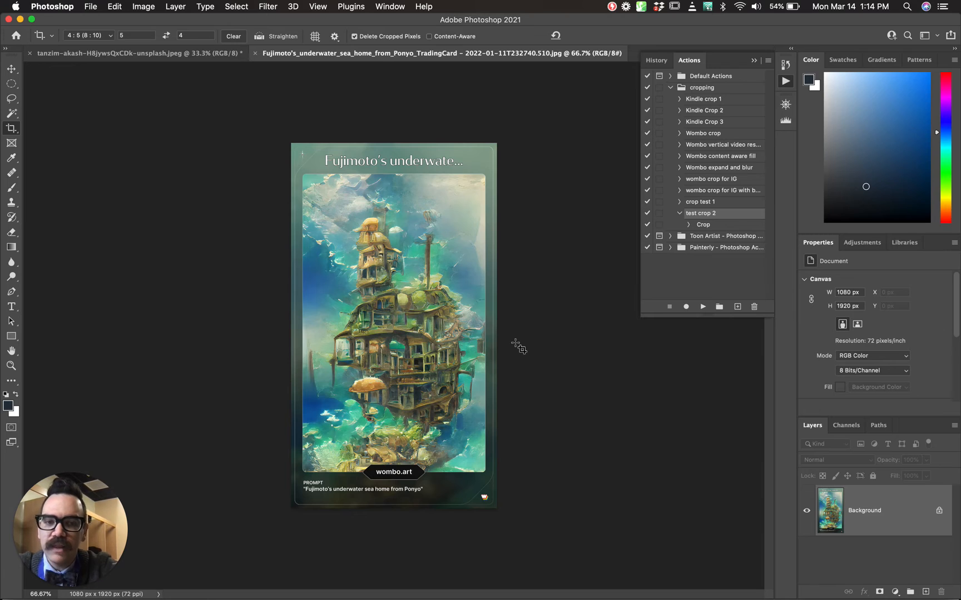
{"action": "left_click", "coordinate": [670, 88]}
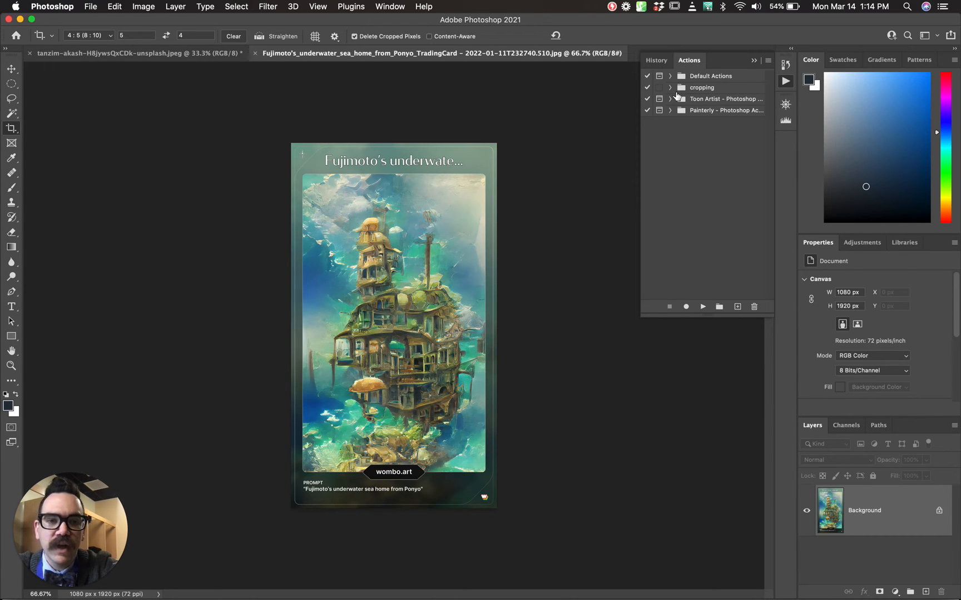
{"action": "left_click", "coordinate": [670, 87]}
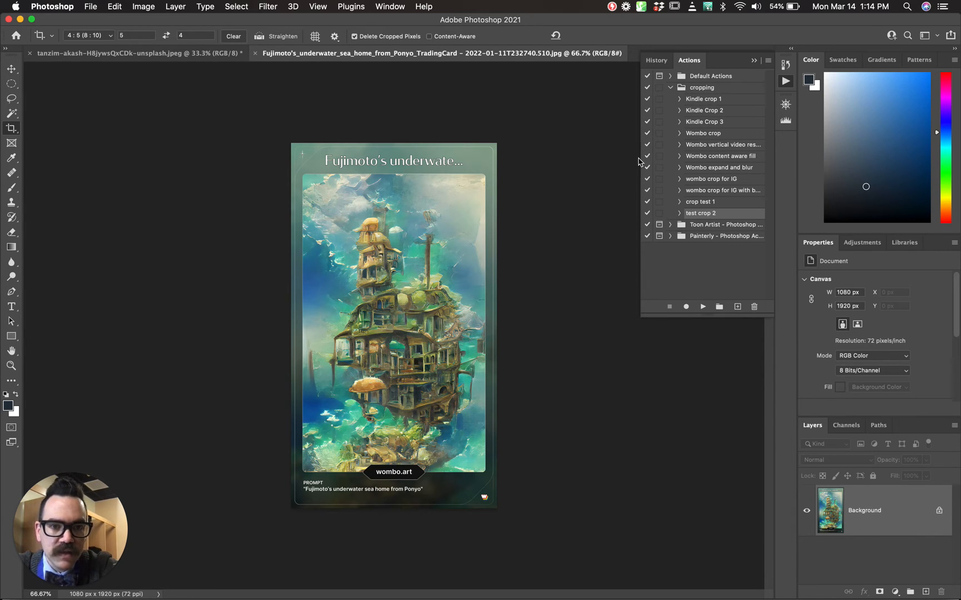
{"action": "left_click_drag", "start_coordinate": [641, 161], "coordinate": [596, 165]}
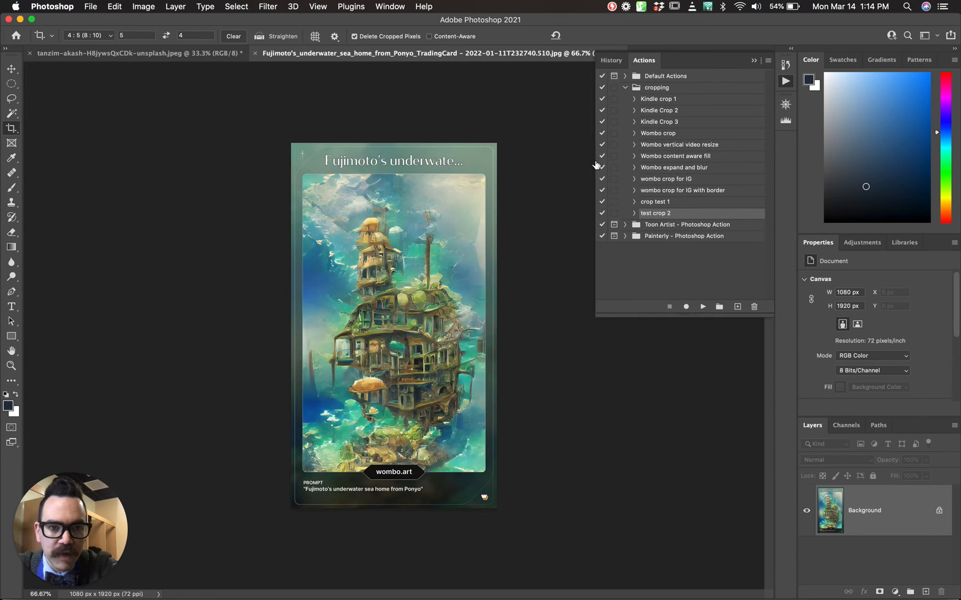
- Examine the recorded steps of the "Wombo crop" action, including the settings of its crop step
{"action": "left_click", "coordinate": [662, 135]}
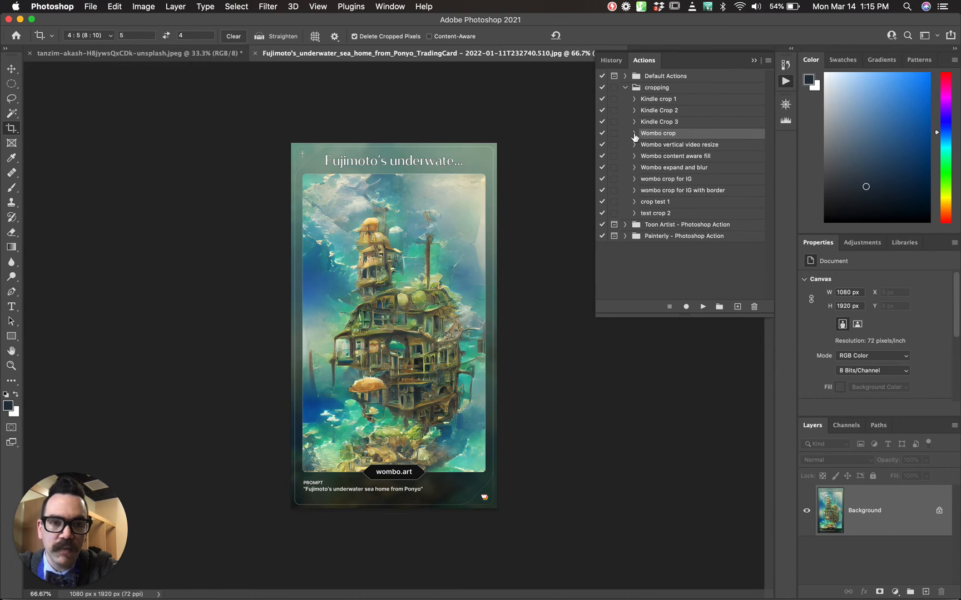
{"action": "left_click", "coordinate": [634, 134]}
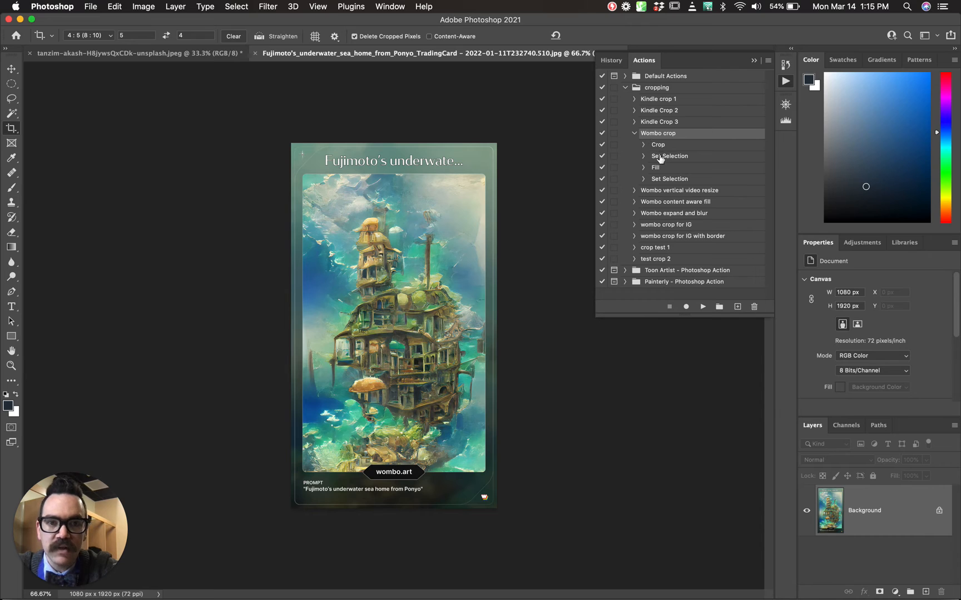
{"action": "left_click", "coordinate": [635, 134]}
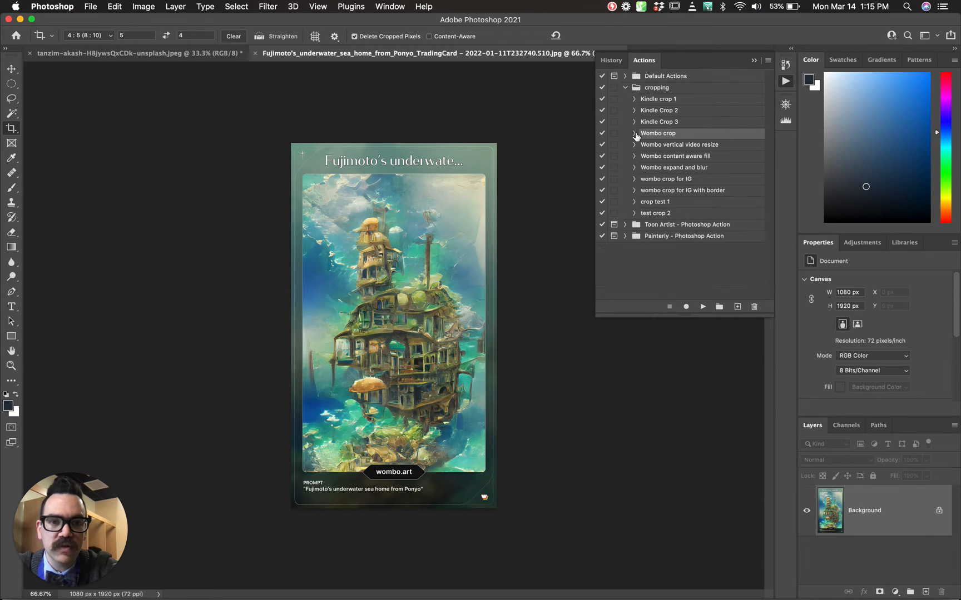
{"action": "left_click", "coordinate": [635, 134]}
{"action": "left_click", "coordinate": [644, 145]}
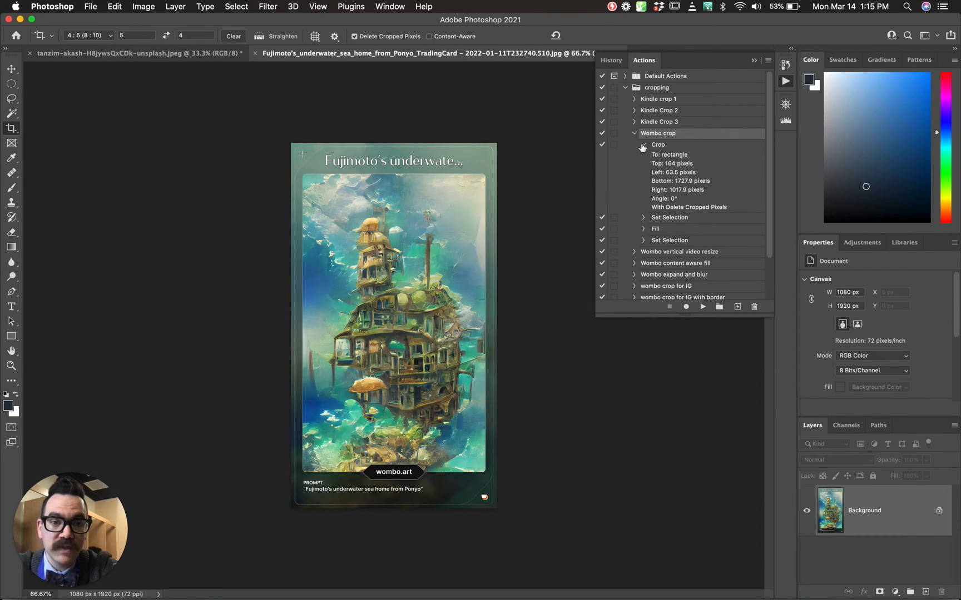
{"action": "left_click", "coordinate": [645, 145]}
{"action": "left_click", "coordinate": [634, 134]}
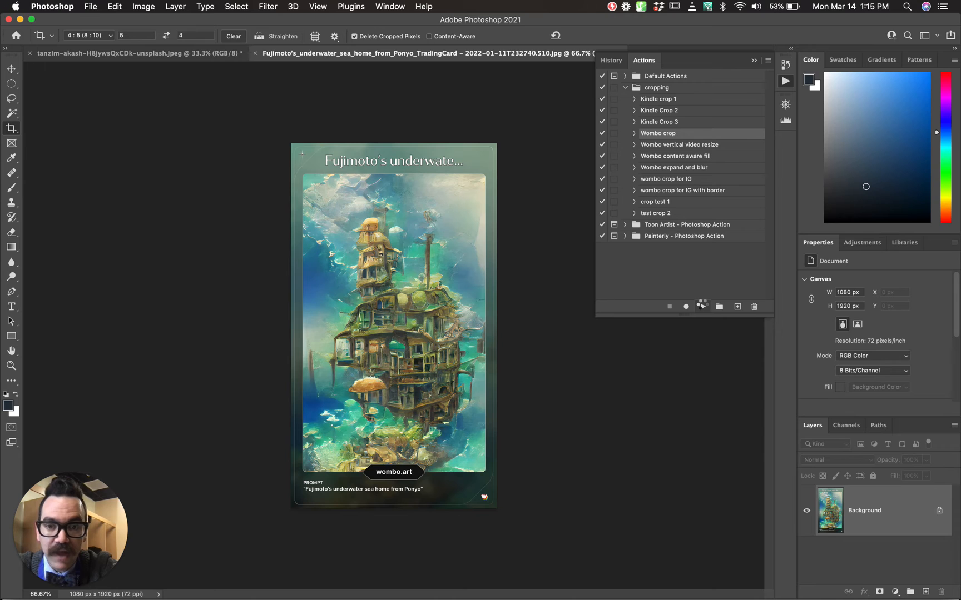
- Play the "Wombo crop" action on the trading card, followed by the "Wombo expand and blur" action
{"action": "left_click", "coordinate": [703, 307]}
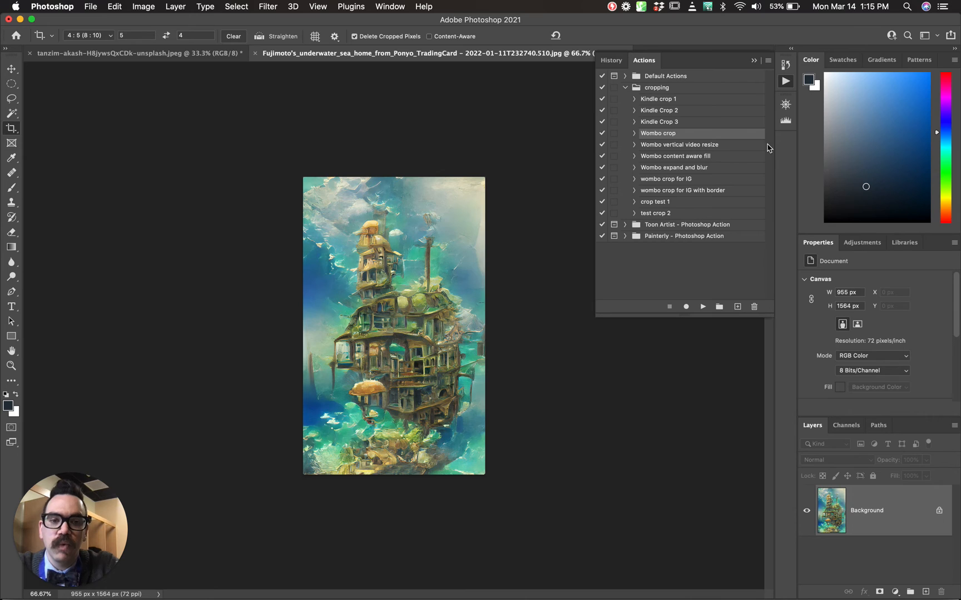
{"action": "left_click", "coordinate": [665, 168]}
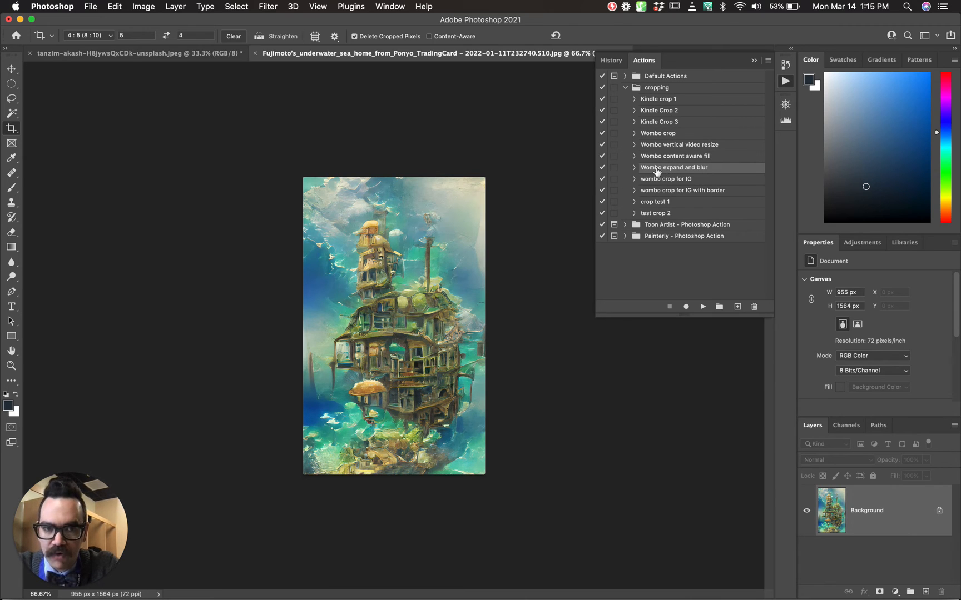
{"action": "left_click", "coordinate": [703, 308]}
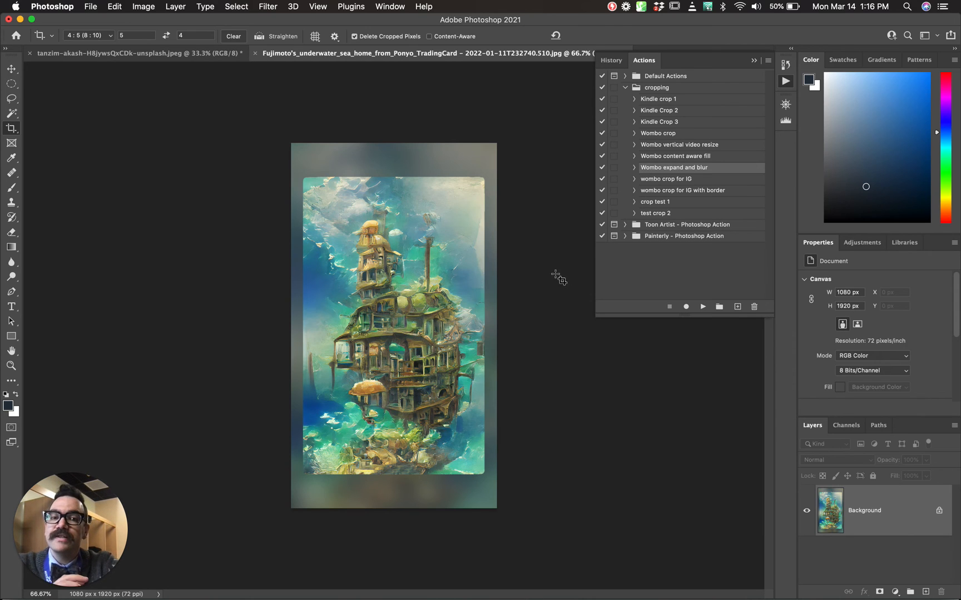
- Examine the full list of recorded steps in the "Wombo expand and blur" action
{"action": "left_click", "coordinate": [633, 168]}
{"action": "scroll", "coordinate": [687, 219], "scroll_direction": "down", "scroll_amount": 3}
{"action": "scroll", "coordinate": [687, 219], "scroll_direction": "down", "scroll_amount": 5}
{"action": "scroll", "coordinate": [687, 219], "scroll_direction": "up", "scroll_amount": 6}
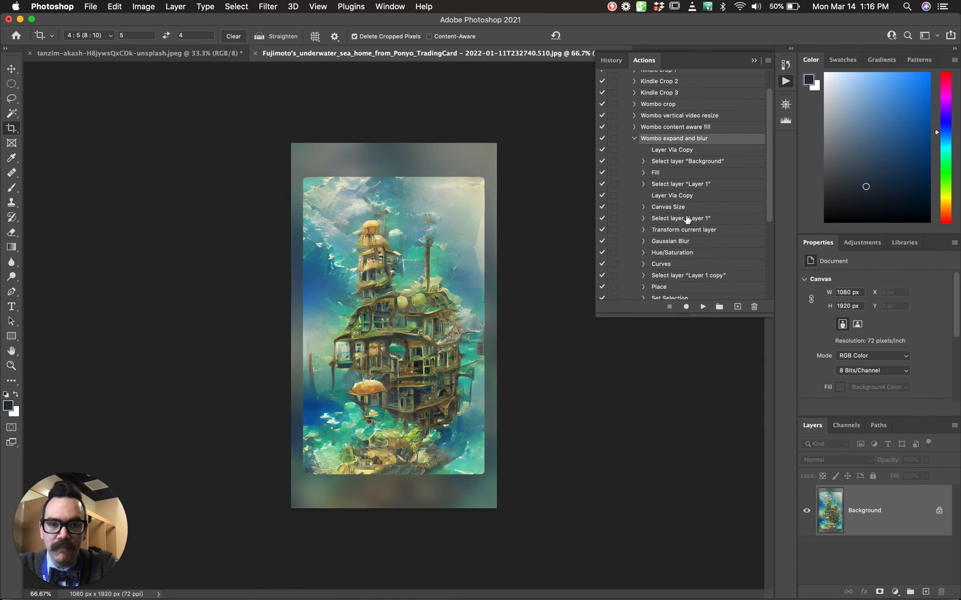
{"action": "scroll", "coordinate": [687, 219], "scroll_direction": "up", "scroll_amount": 3}
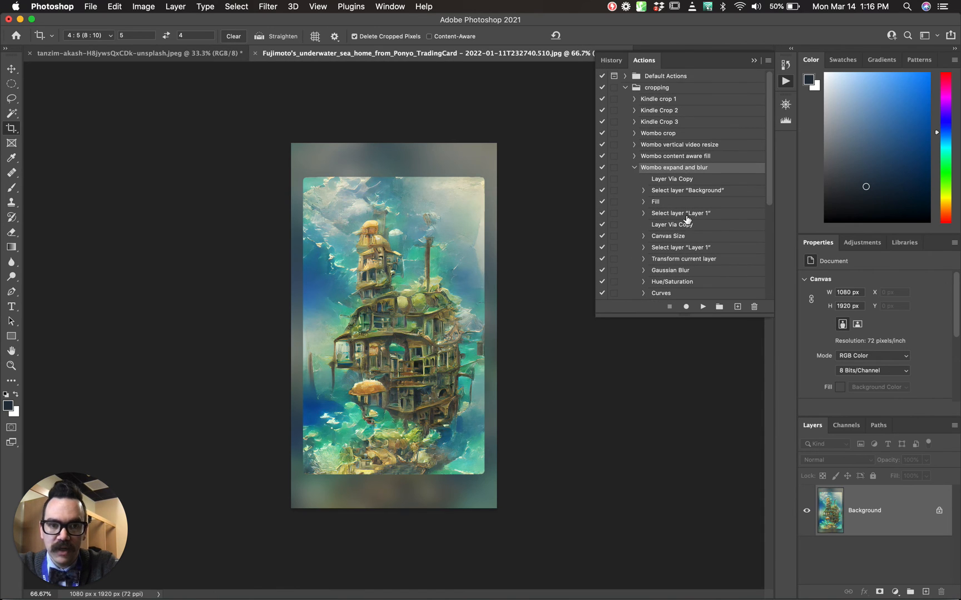
{"action": "scroll", "coordinate": [635, 167], "scroll_direction": "down", "scroll_amount": 5}
{"action": "scroll", "coordinate": [633, 164], "scroll_direction": "up", "scroll_amount": 4}
{"action": "left_click", "coordinate": [634, 153]}
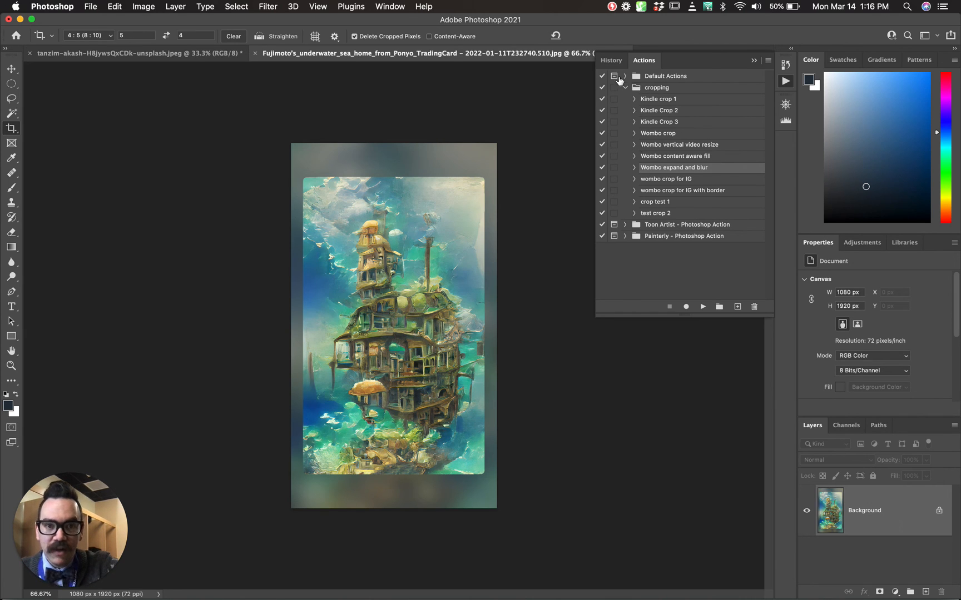
- Restore the trading card image to its opening history snapshot, undoing the played actions
{"action": "left_click", "coordinate": [610, 60]}
{"action": "left_click", "coordinate": [679, 83]}
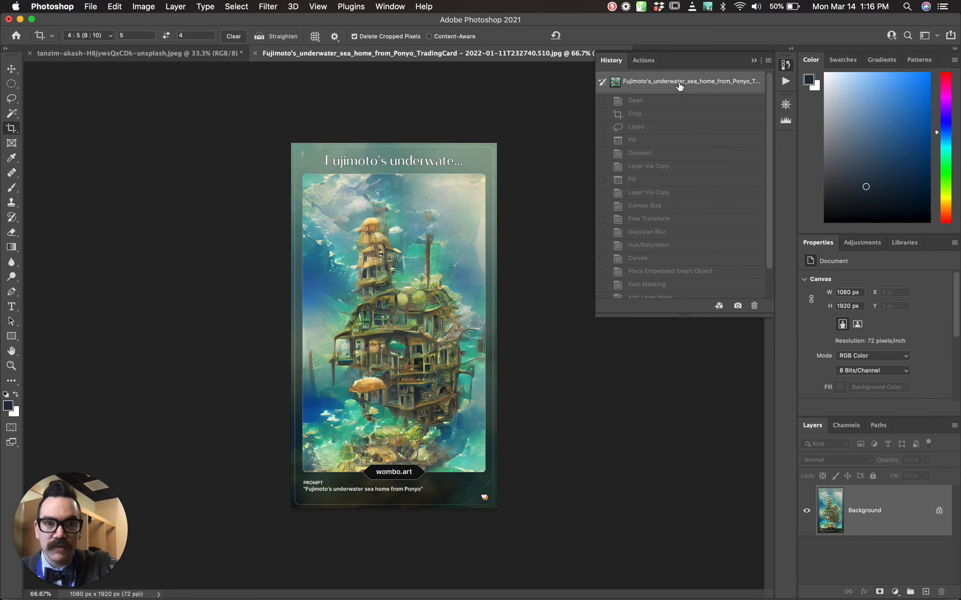